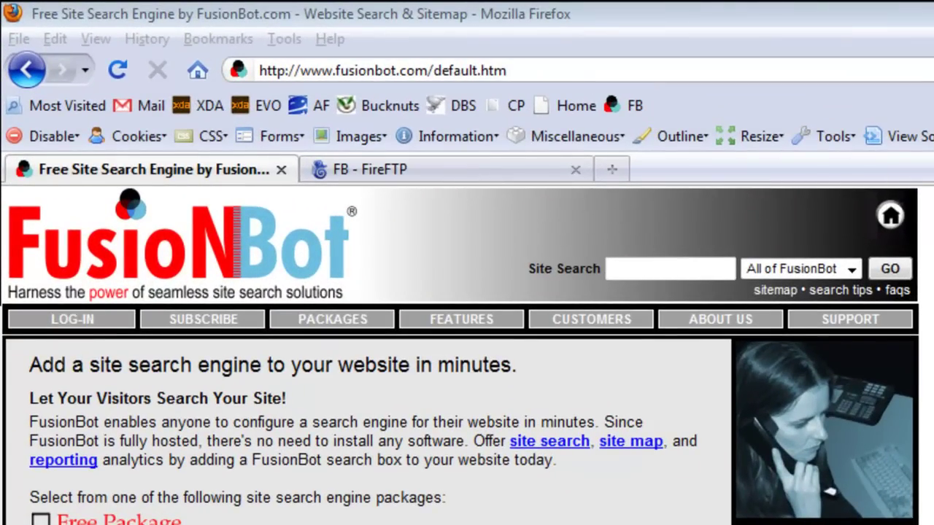
# Step: Test the home page's site search box for suggestions with "site search" and "search type", and clear it
pyautogui.click(706, 268)
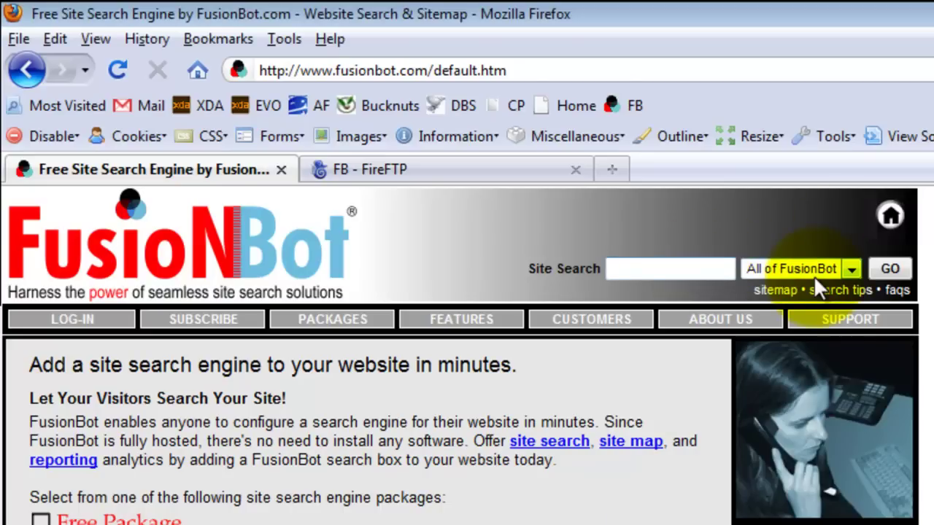
pyautogui.write('site search')
pyautogui.hotkey('ctrl', 'a')
pyautogui.write('searchg')
pyautogui.press('BackSpace')
pyautogui.write('type')
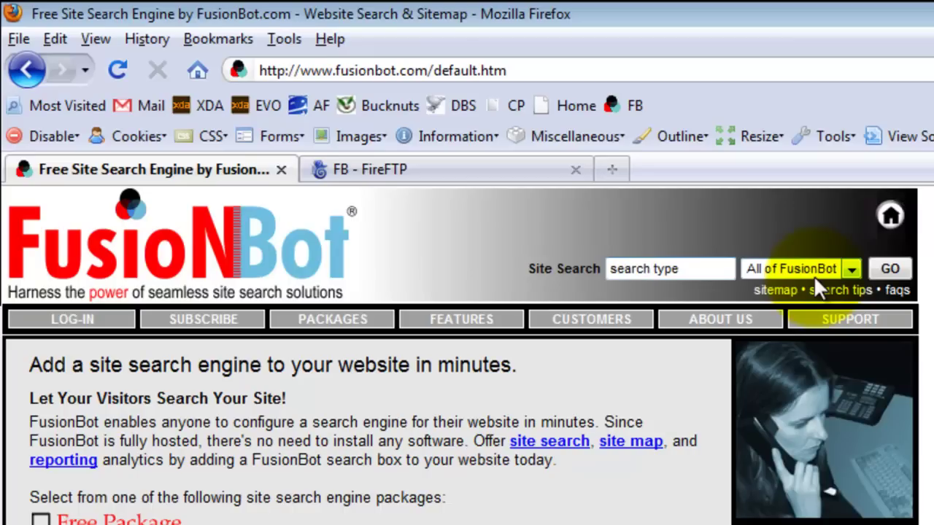
pyautogui.hotkey('ctrl', 'a')
pyautogui.press('BackSpace')
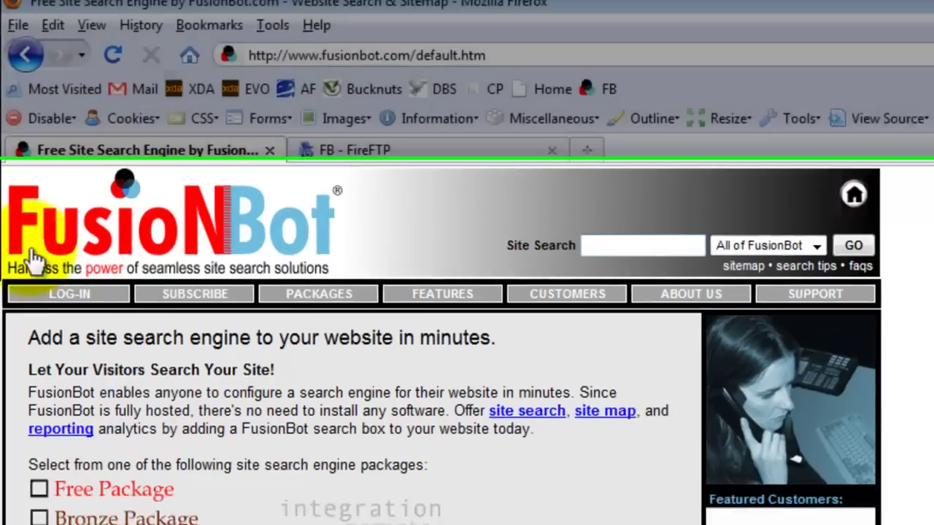
pyautogui.click(70, 294)
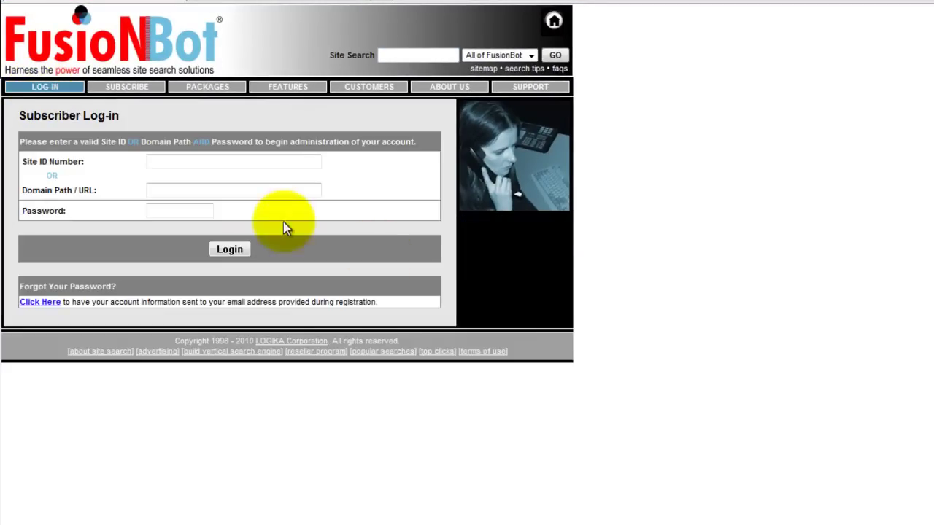
pyautogui.click(292, 190)
pyautogui.write('www.fusionbot.com')
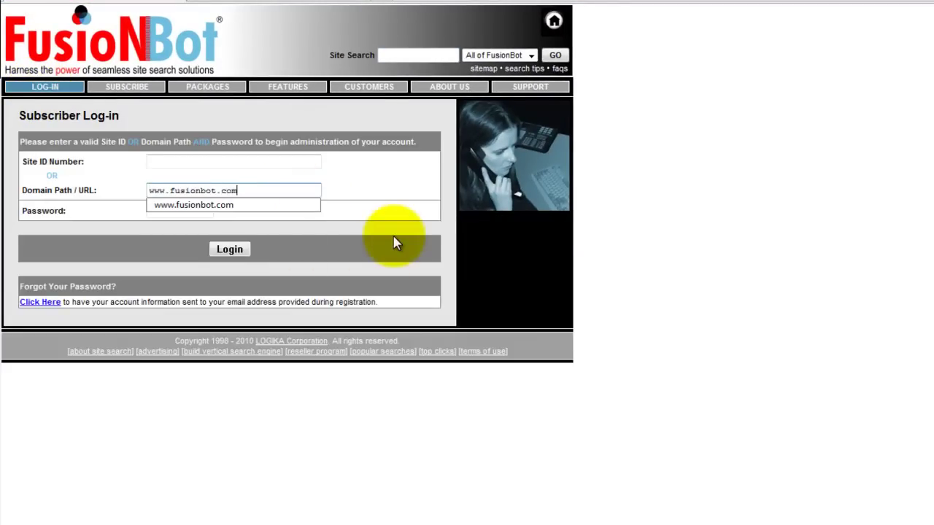
pyautogui.press('Escape')
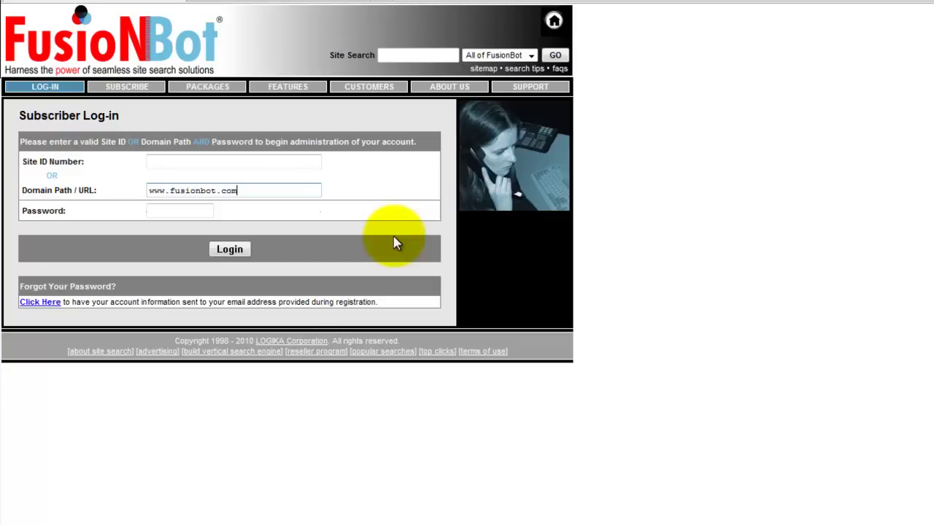
pyautogui.press('Return')
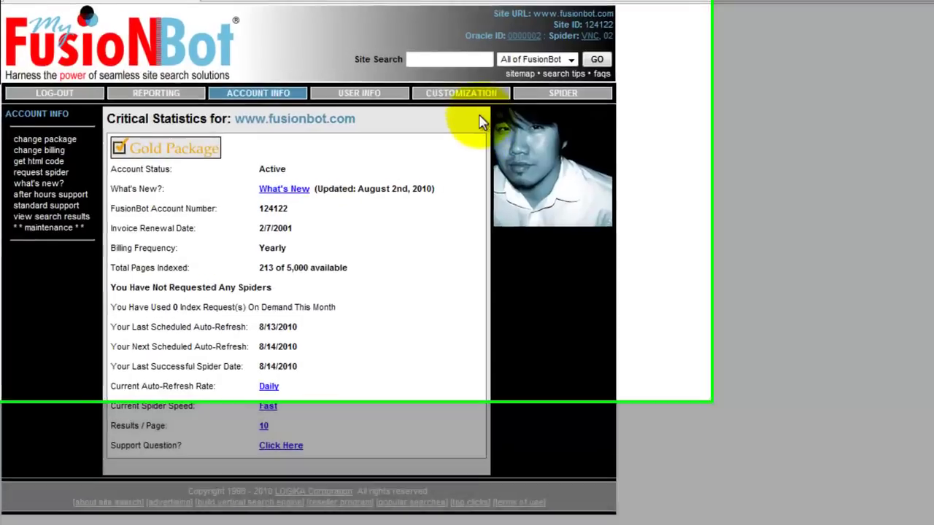
# Step: Open the account's search autocomplete settings and set Search Box Autocomplete to Enabled
pyautogui.moveTo(430, 86)
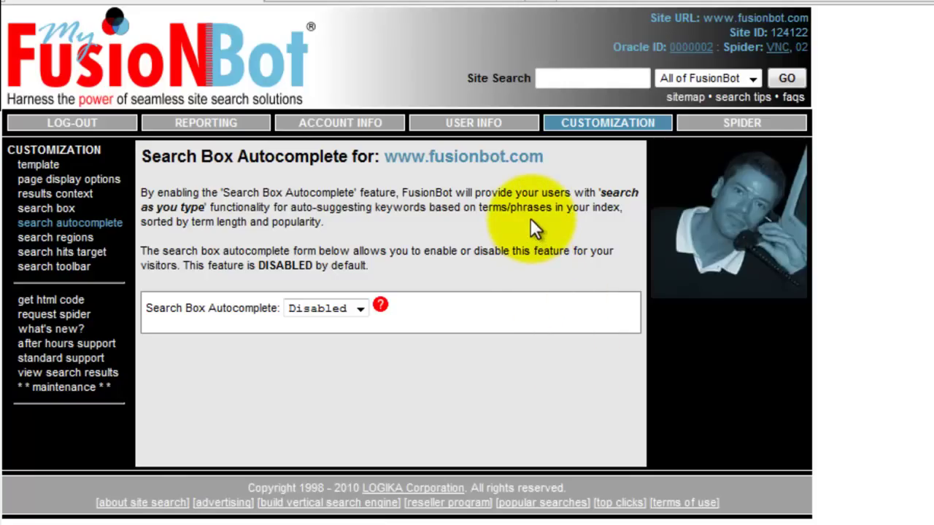
pyautogui.moveTo(149, 192); pyautogui.dragTo(315, 191)
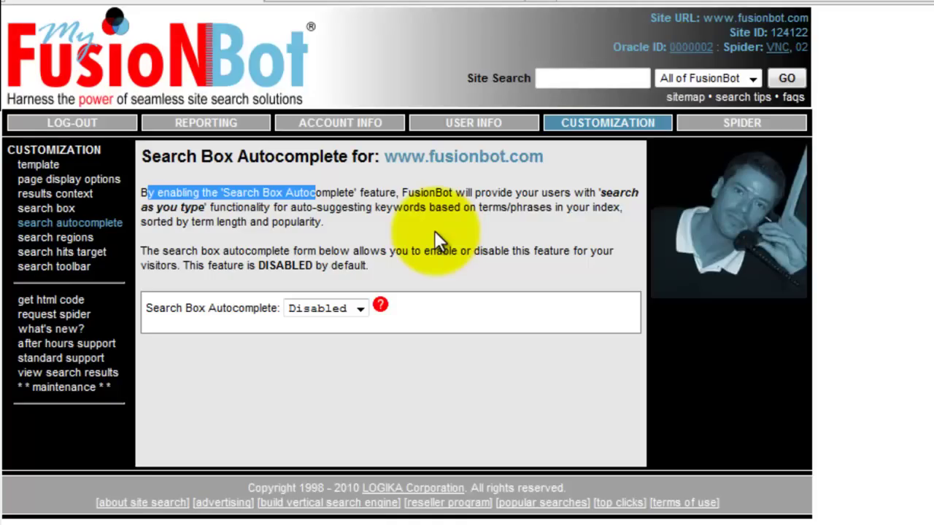
pyautogui.click(484, 219)
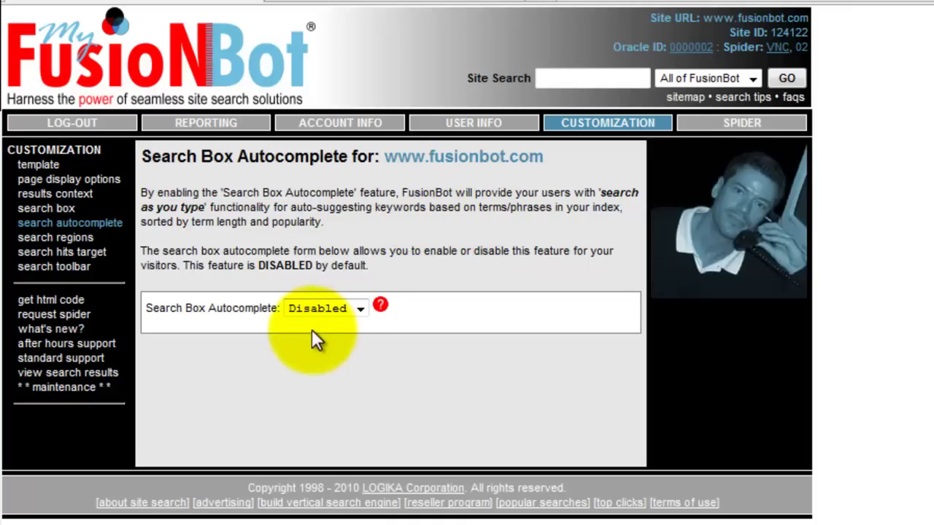
pyautogui.click(337, 309)
pyautogui.click(333, 340)
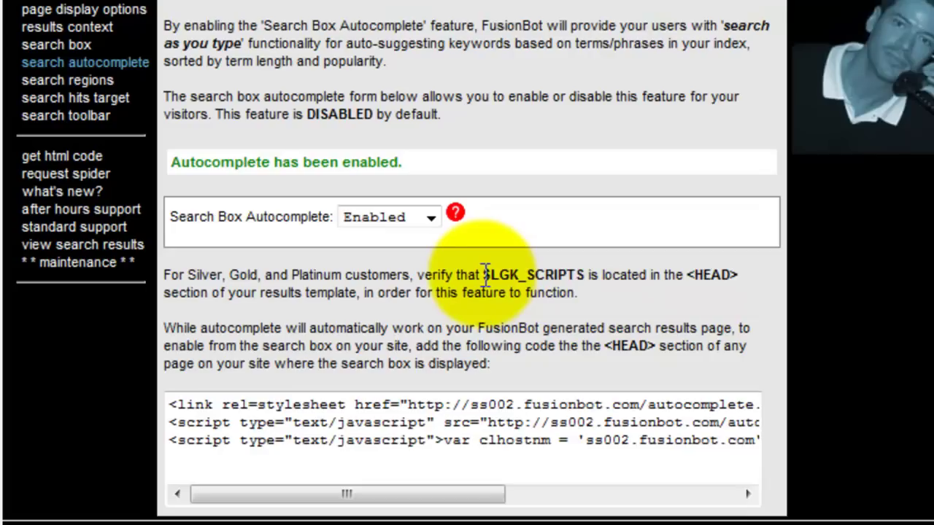
# Step: Highlight $LGK_SCRIPTS in the autocomplete instructions and open the Main search results template for editing
pyautogui.moveTo(484, 275); pyautogui.dragTo(588, 275)
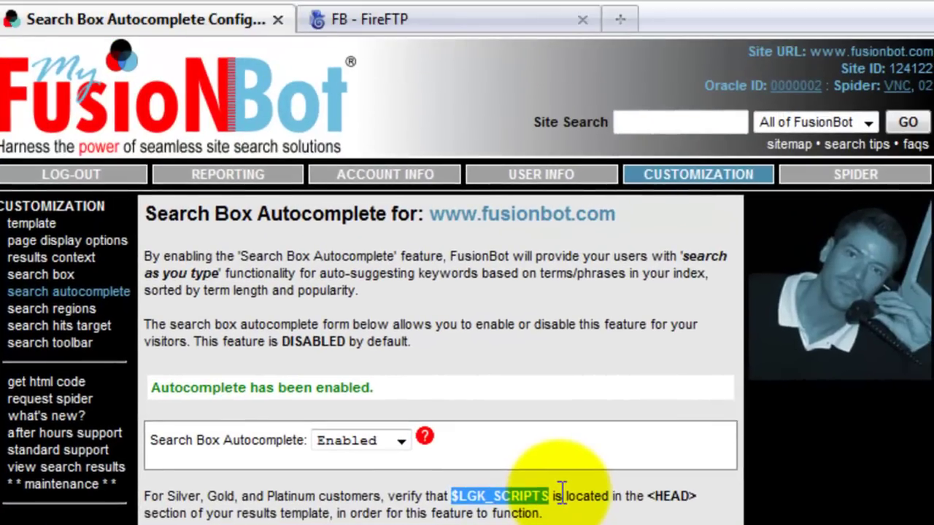
pyautogui.moveTo(690, 179)
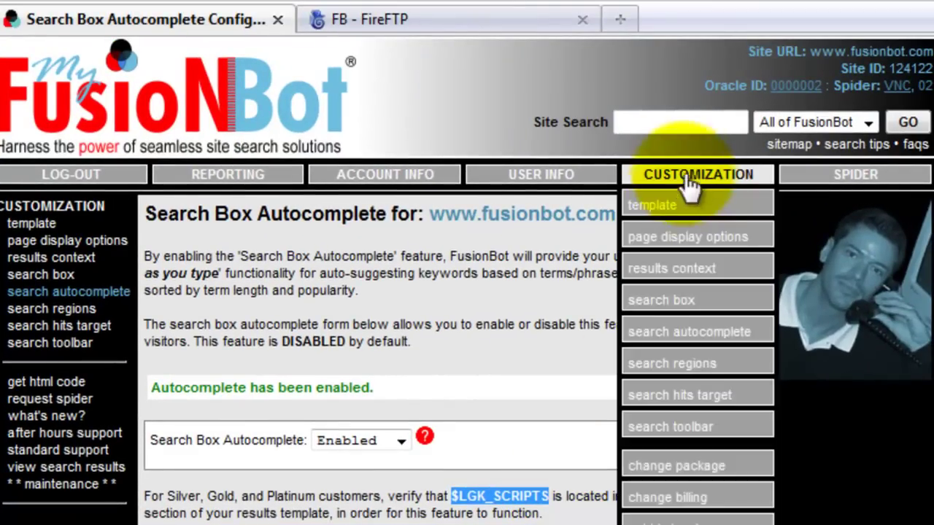
pyautogui.click(689, 204)
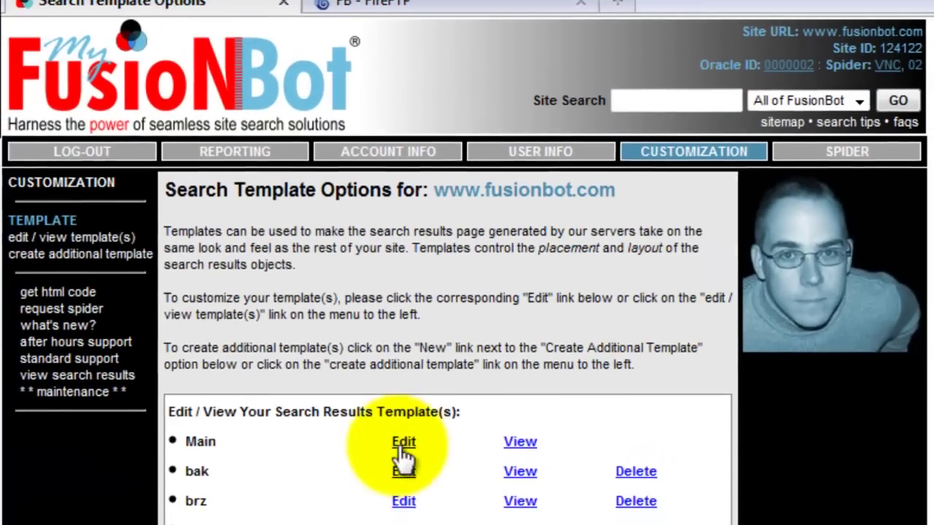
pyautogui.click(404, 443)
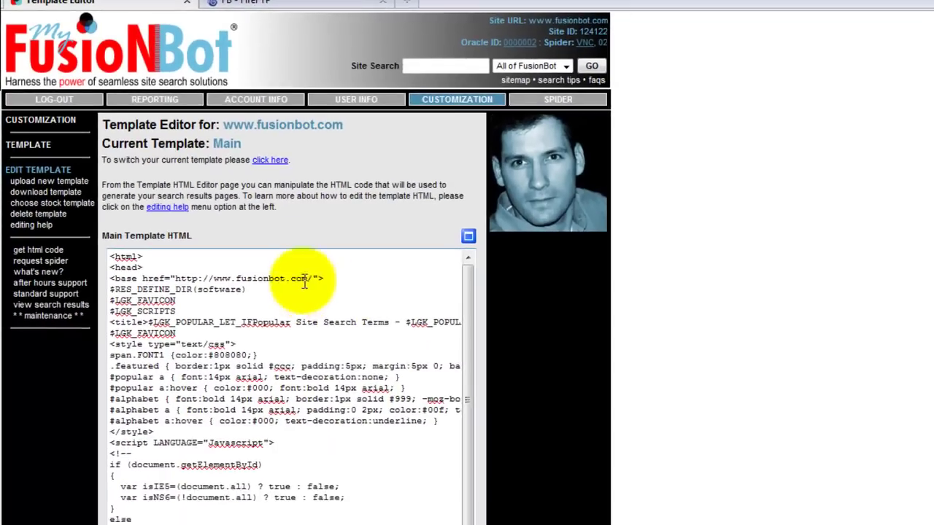
# Step: Find $LGK_SCRIPTS in the Main template HTML and check its placement relative to the <head> tag
pyautogui.click(420, 358)
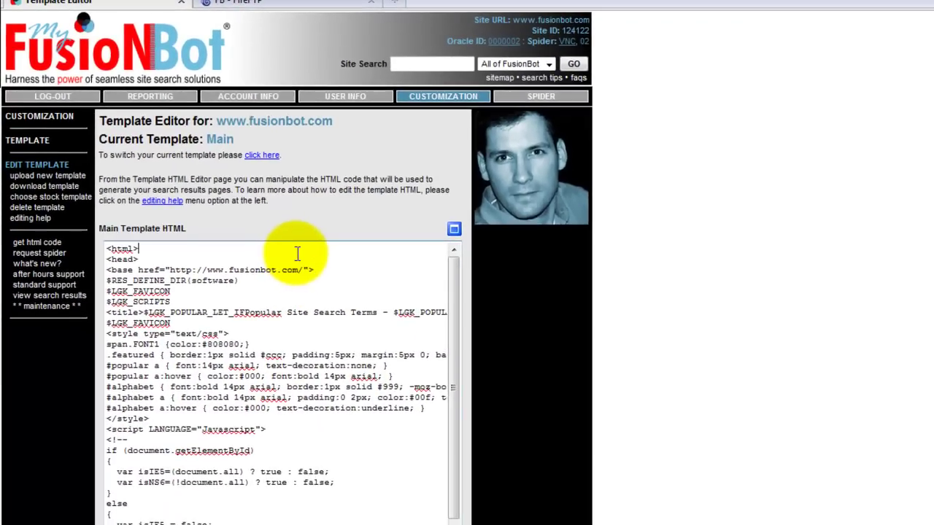
pyautogui.write('gk')
pyautogui.write('_S')
pyautogui.click(297, 253)
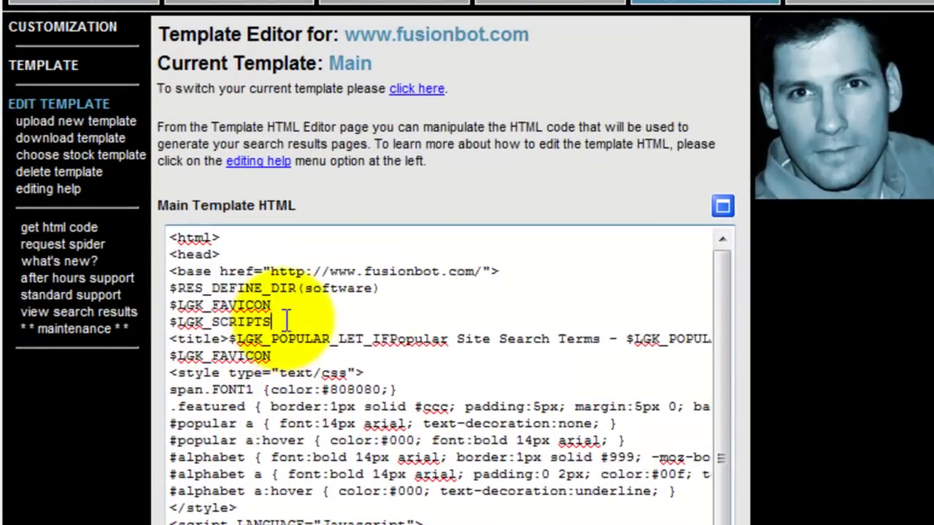
pyautogui.moveTo(270, 321); pyautogui.dragTo(172, 332)
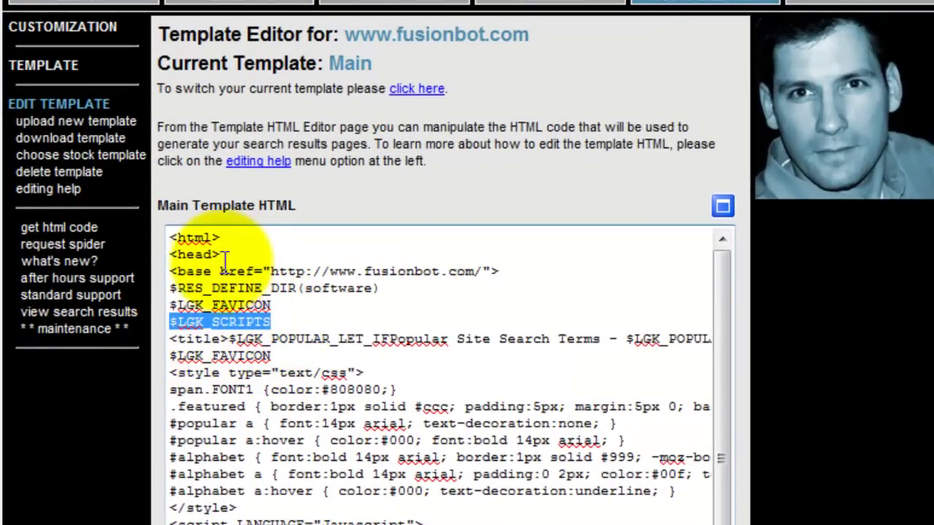
pyautogui.moveTo(169, 254); pyautogui.dragTo(220, 254)
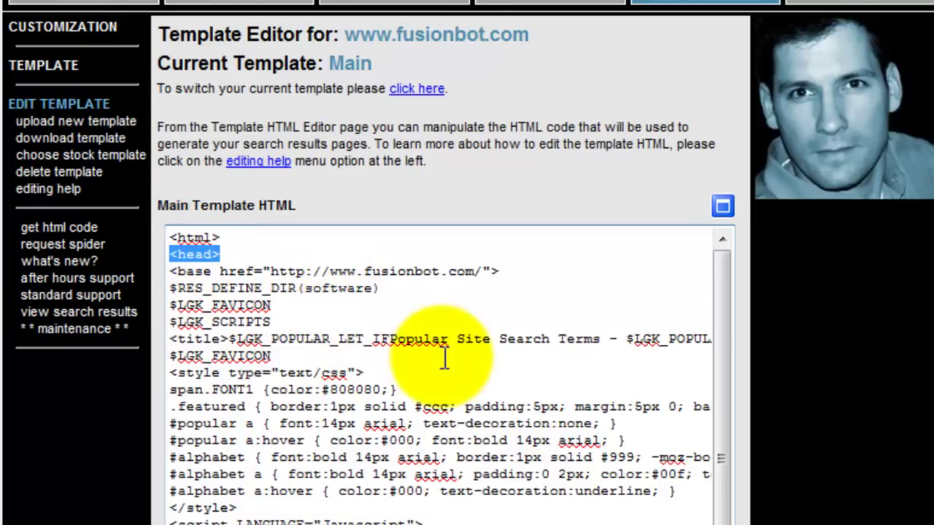
# Step: View the site's search results page and run a site search for "search engine" to test autocomplete
pyautogui.click(120, 312)
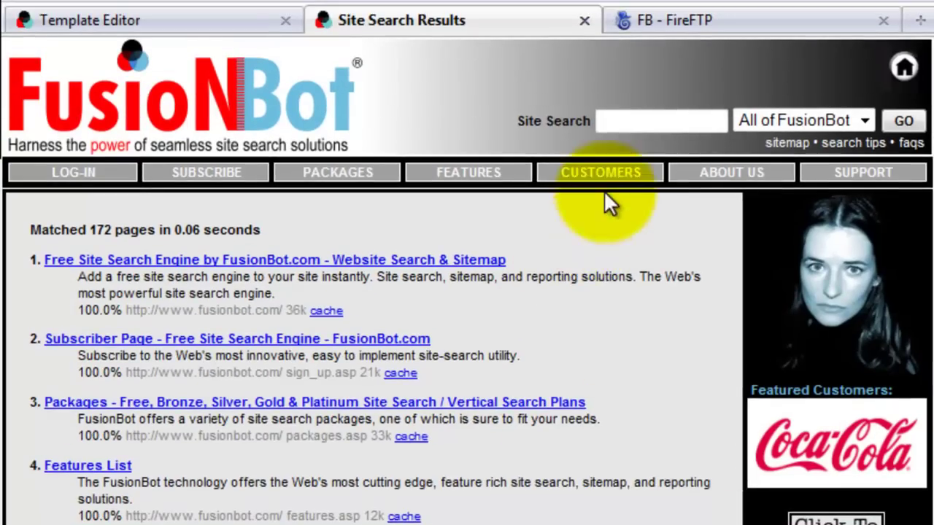
pyautogui.click(631, 121)
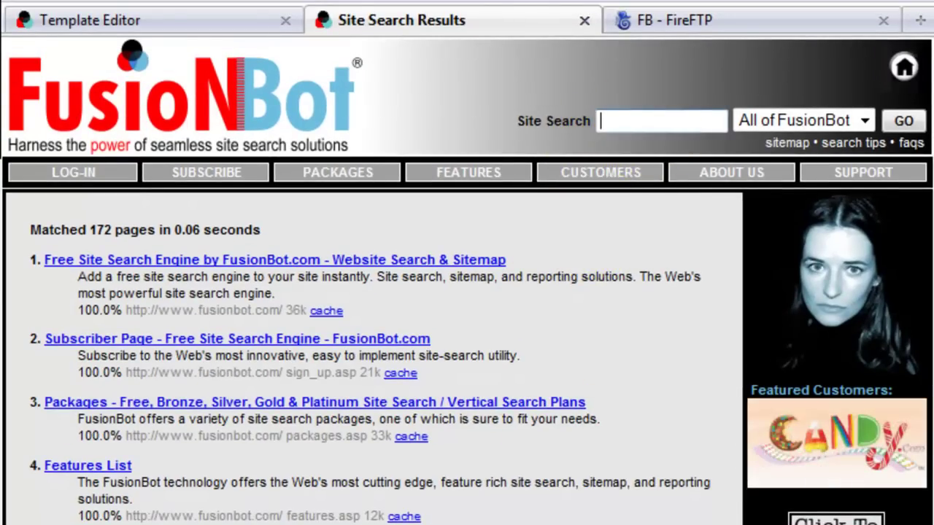
pyautogui.write('search')
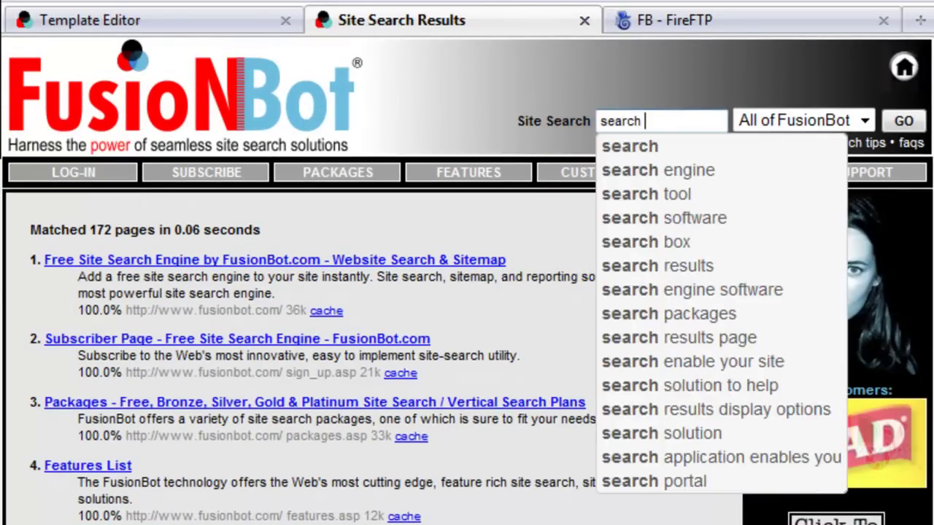
pyautogui.write(' engine')
pyautogui.press('Return')
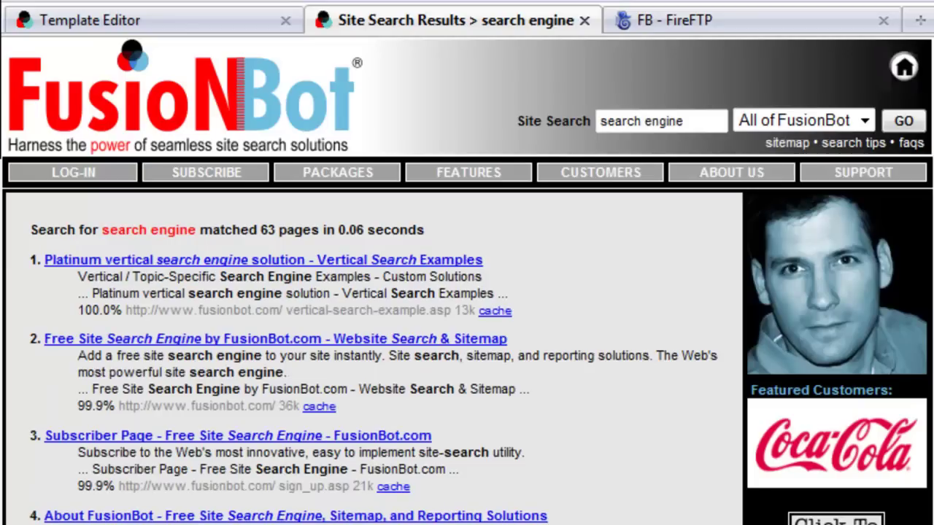
# Step: Replace the query with "recrawl" and search using the suggestion "recrawl of your site"
pyautogui.tripleClick(663, 120)
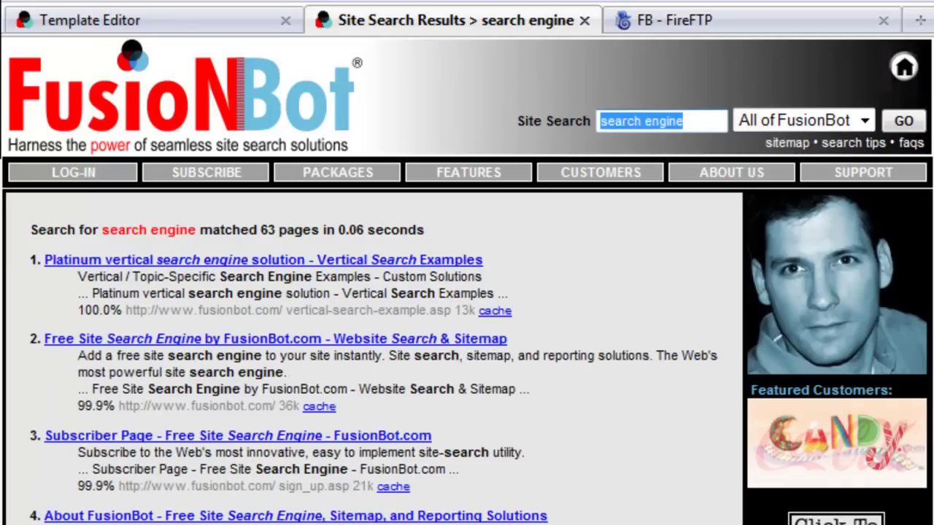
pyautogui.write('recrawl')
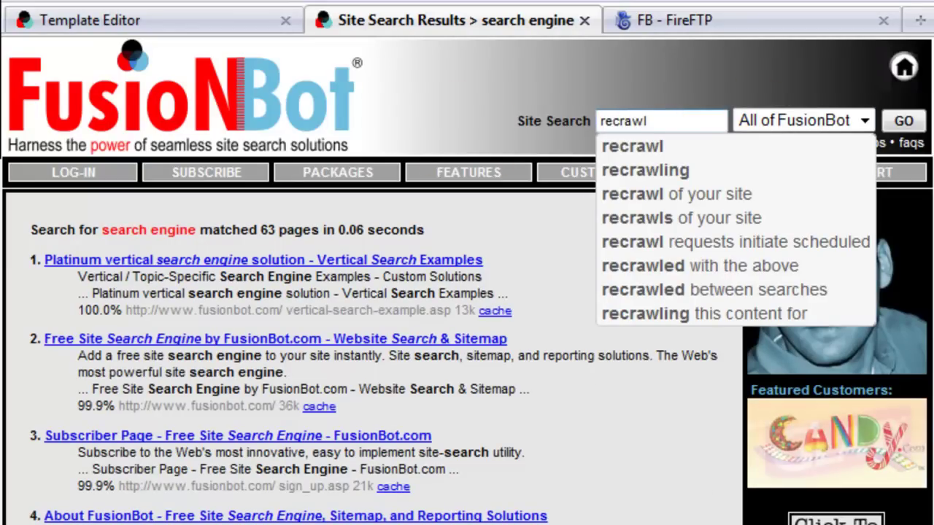
pyautogui.press('Down')
pyautogui.press('Down')
pyautogui.press('Down')
pyautogui.press('Return')
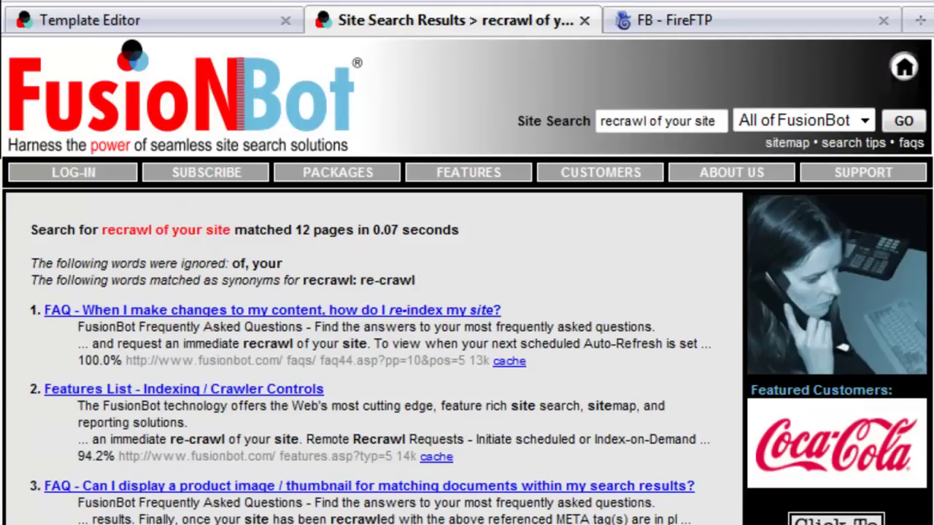
# Step: Return to the site's home page, test its search box for suggestions with "site search", and clear it
pyautogui.click(263, 60)
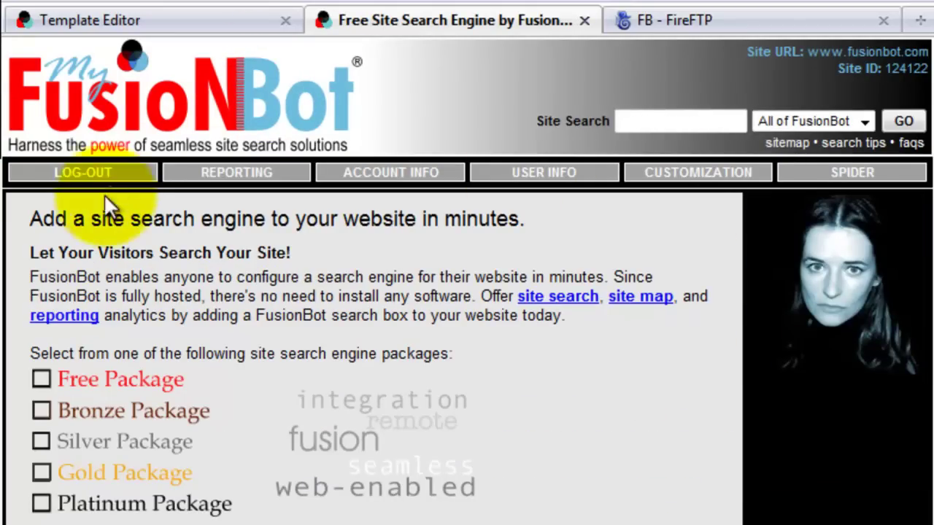
pyautogui.click(683, 119)
pyautogui.write('site search')
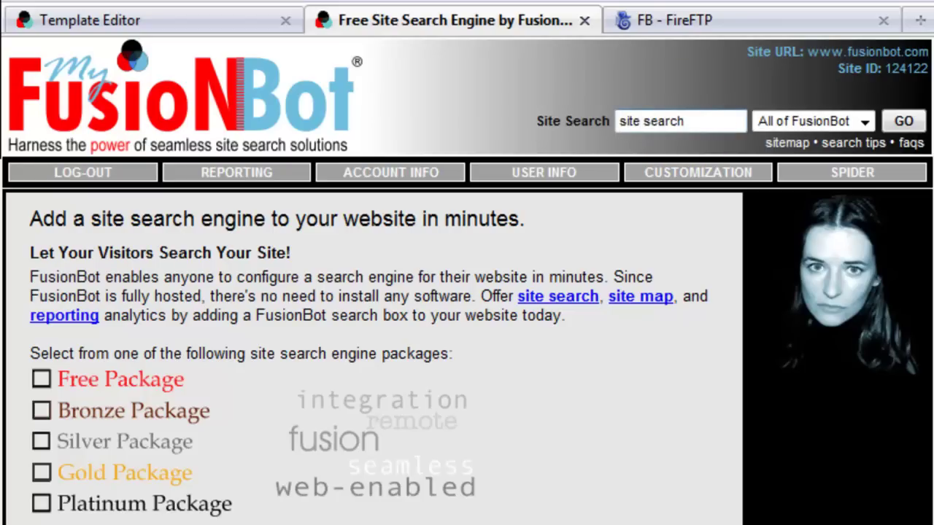
pyautogui.hotkey('ctrl', 'a')
pyautogui.press('BackSpace')
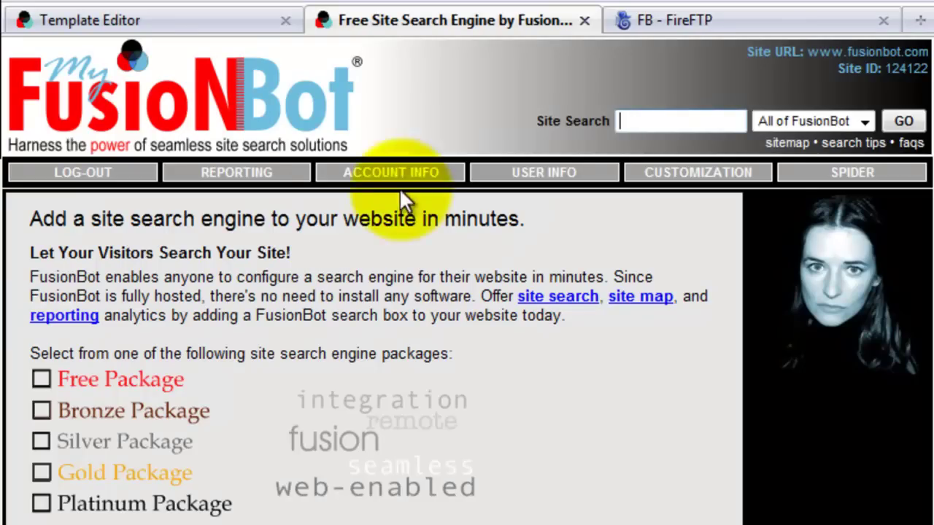
# Step: Reopen the account's search autocomplete settings and highlight $LGK_SCRIPTS in the template instructions
pyautogui.click(109, 66)
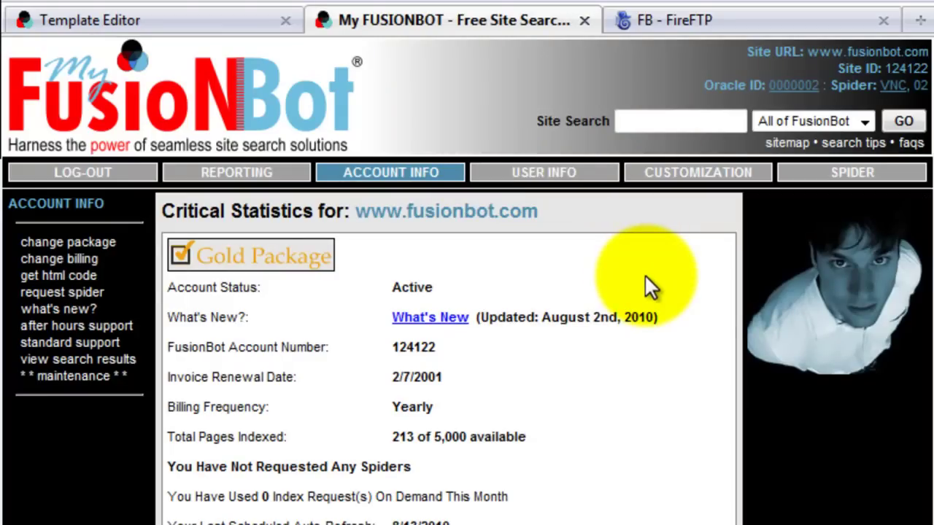
pyautogui.moveTo(688, 175)
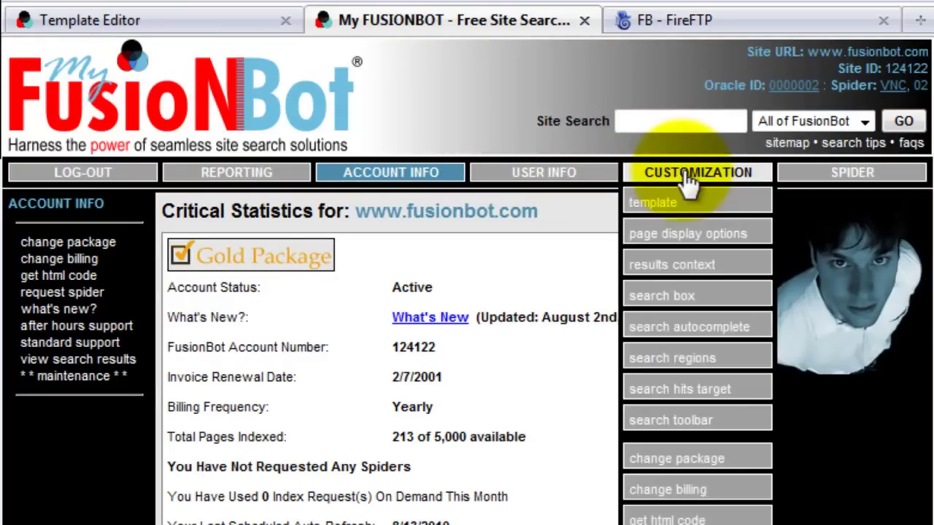
pyautogui.click(659, 329)
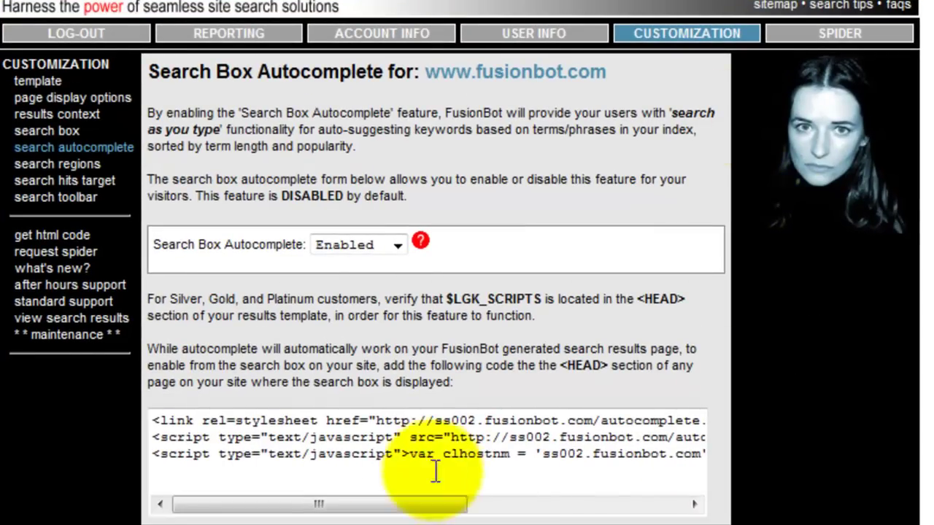
pyautogui.click(656, 53)
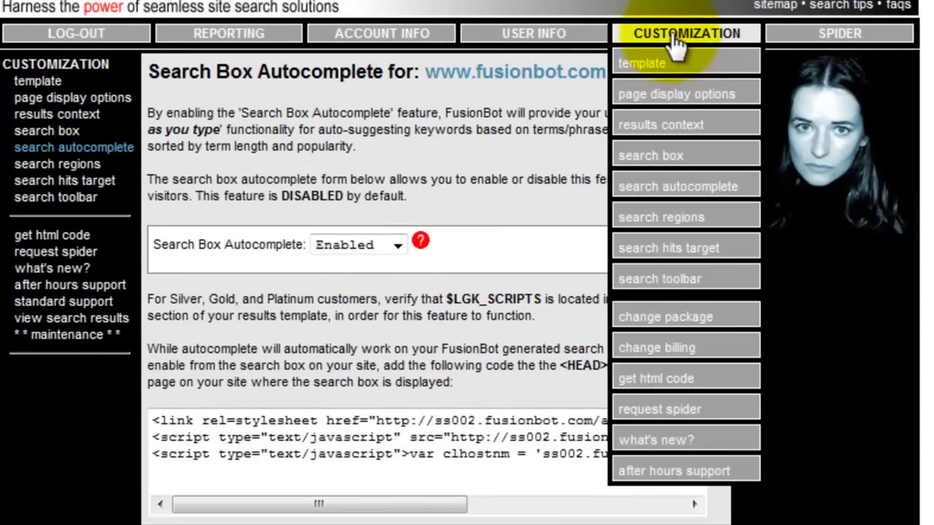
pyautogui.click(683, 166)
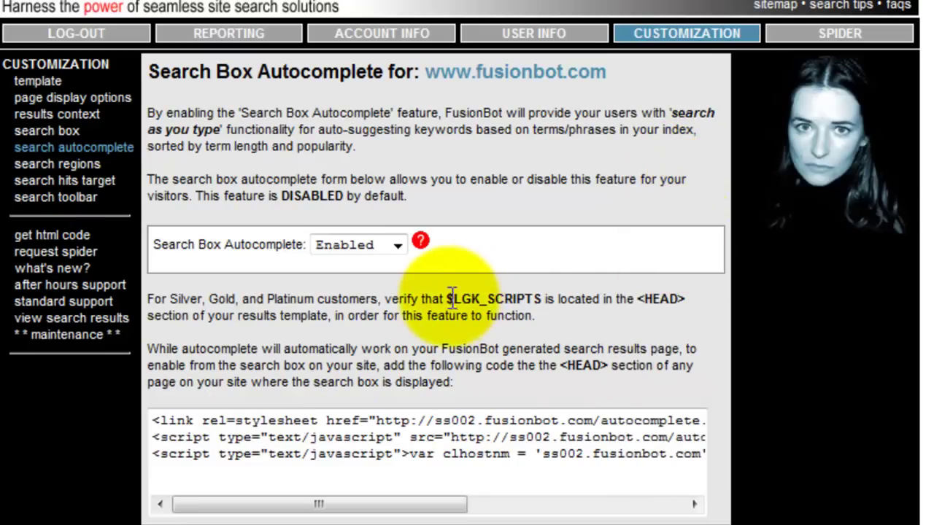
pyautogui.moveTo(446, 299); pyautogui.dragTo(541, 294)
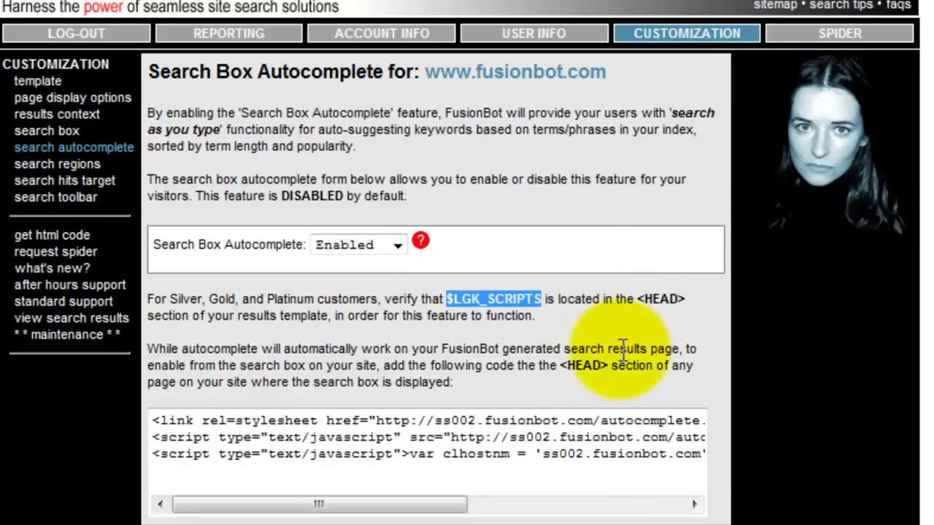
# Step: Copy the full autocomplete code for the <HEAD> section, switch to TextPad and open the recent file default.htm
pyautogui.moveTo(154, 424); pyautogui.dragTo(668, 486)
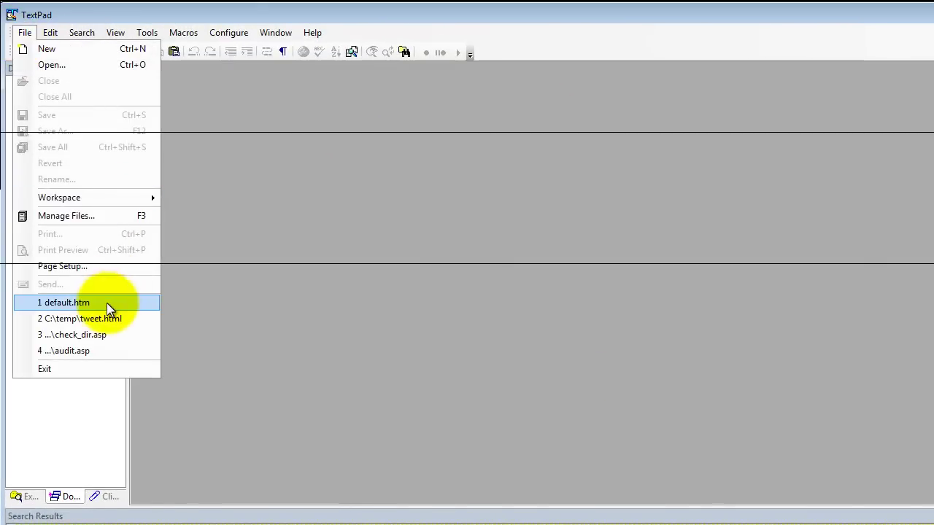
pyautogui.click(106, 303)
# Step: Paste the copied autocomplete code below the existing autocomplete.css link, just before </head> in default.htm
pyautogui.scroll(-1, 533, 164)
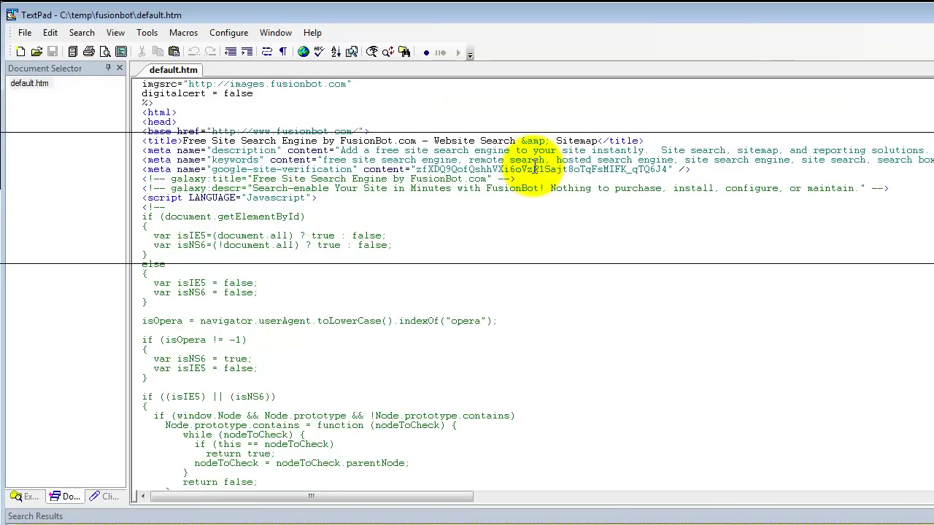
pyautogui.scroll(1, 534, 165)
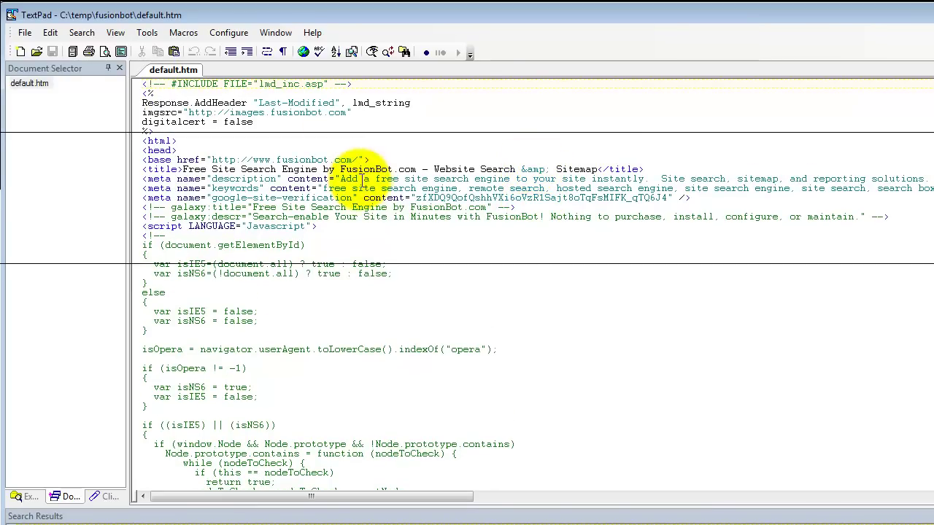
pyautogui.scroll(-5, 376, 179)
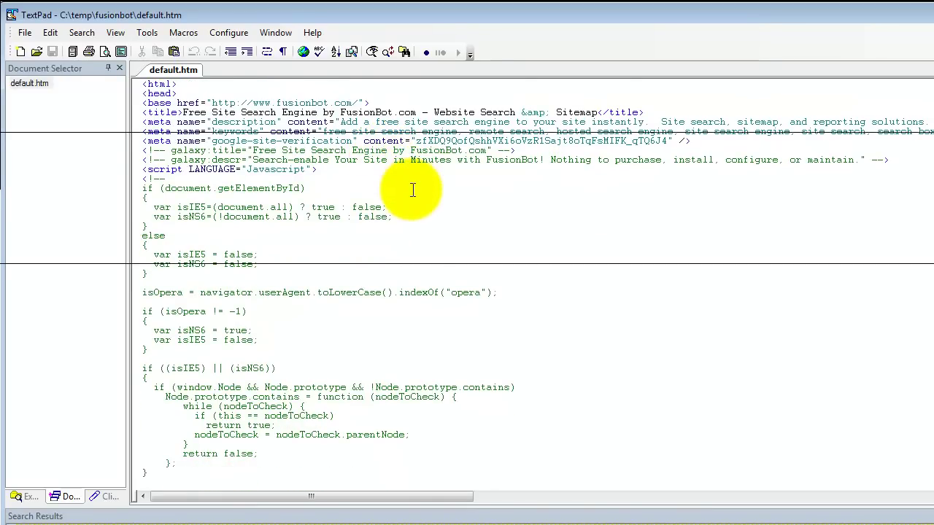
pyautogui.scroll(4, 416, 183)
pyautogui.scroll(-20, 420, 179)
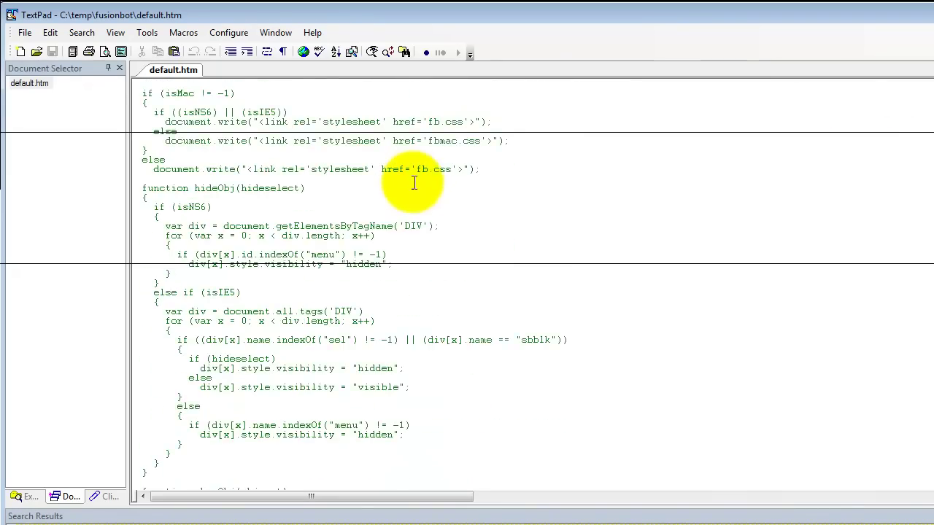
pyautogui.scroll(-6, 430, 202)
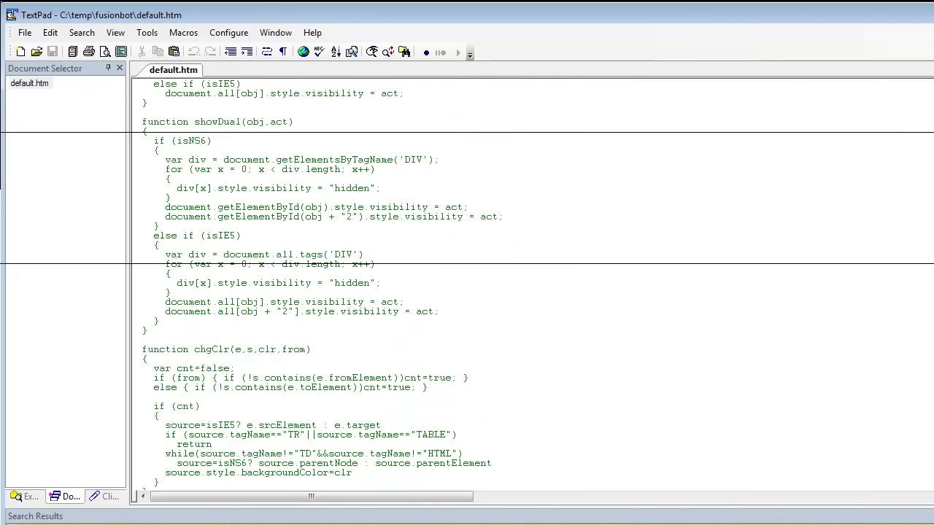
pyautogui.scroll(-11, 533, 292)
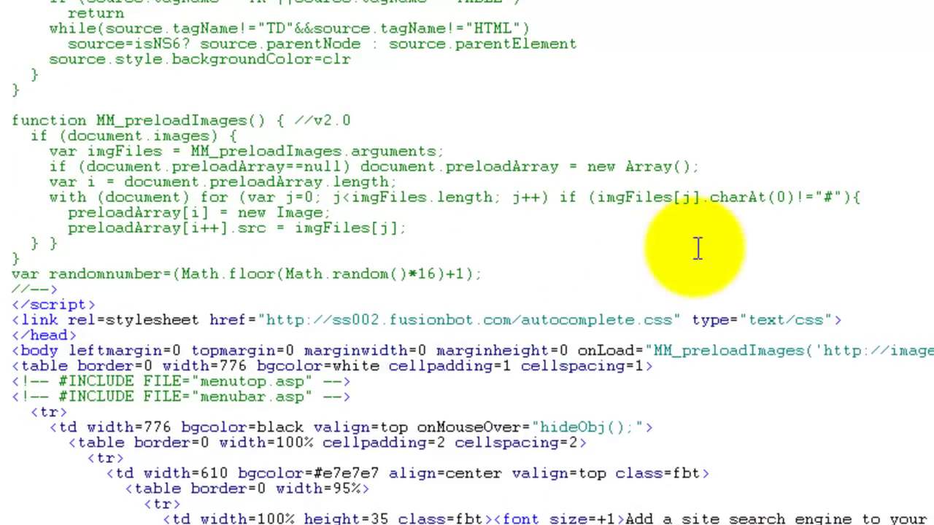
pyautogui.click(893, 315)
pyautogui.press('Return')
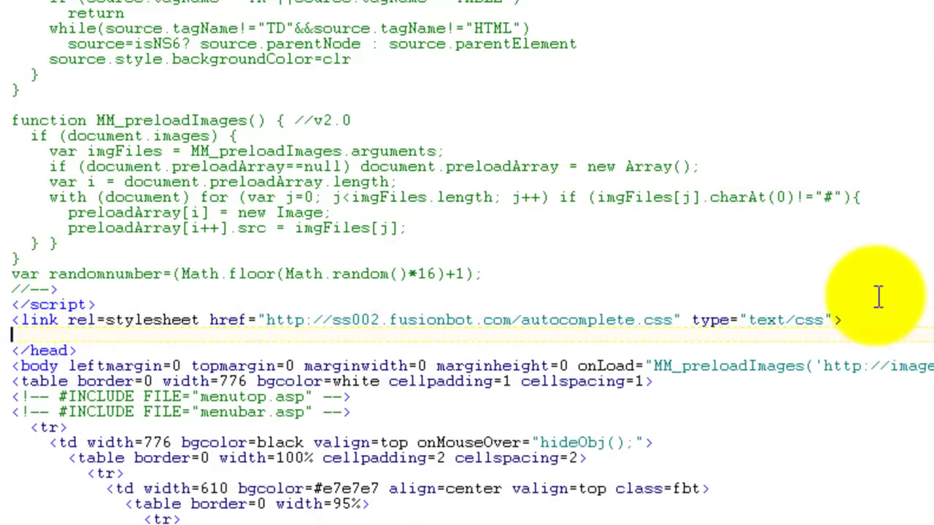
pyautogui.hotkey('ctrl', 'v')
pyautogui.press('BackSpace')
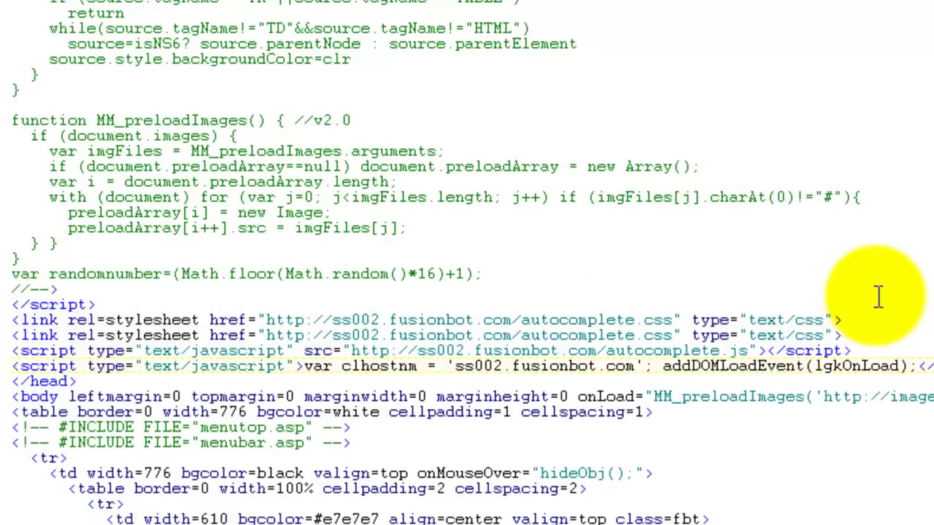
# Step: Delete the duplicate autocomplete.css stylesheet link line from the pasted code
pyautogui.click(871, 335)
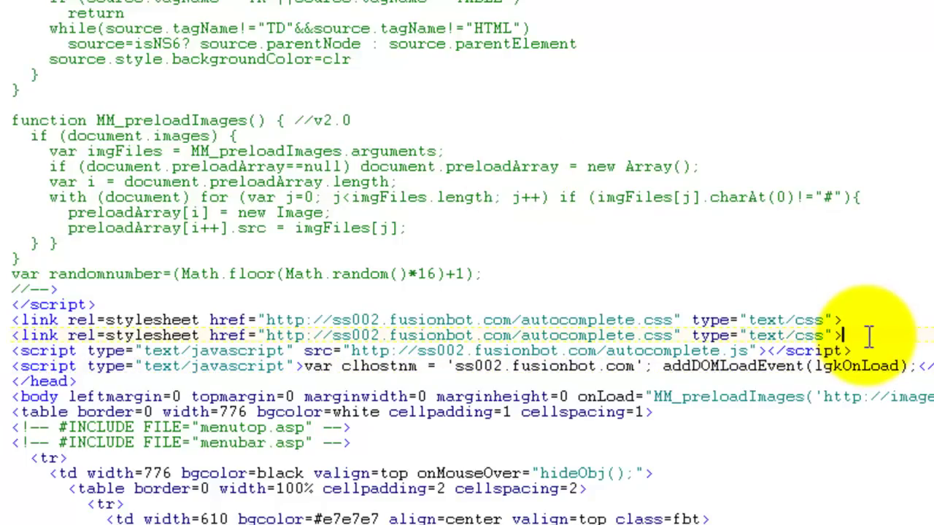
pyautogui.hotkey('shift', 'Home')
pyautogui.press('BackSpace')
pyautogui.press('BackSpace')
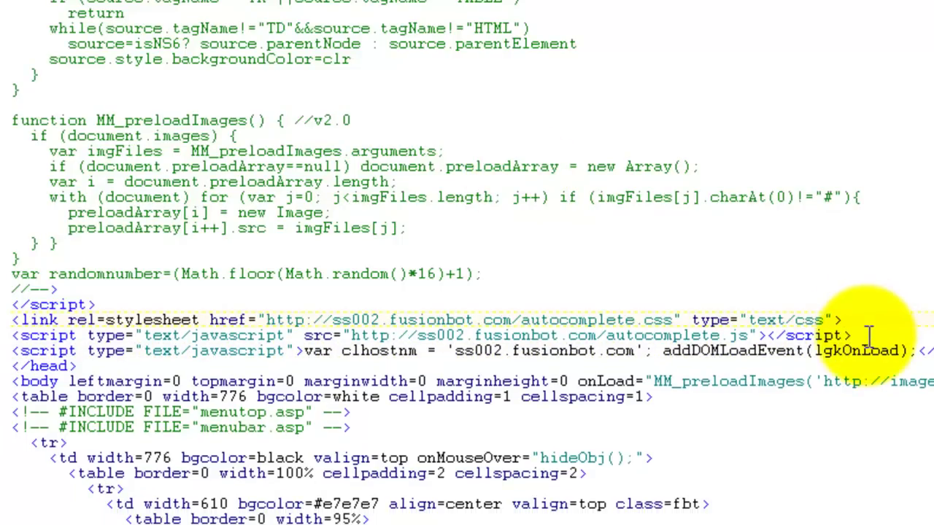
# Step: Highlight the autocomplete.js address in the pasted script line, and move on to the line with the clhostnm variable
pyautogui.press('Right')
pyautogui.press('Up')
pyautogui.press('Down')
pyautogui.press('Down')
pyautogui.press('Left')
pyautogui.press('Left')
pyautogui.hotkey('shift', 'Right')
pyautogui.hotkey('shift', 'Right')
pyautogui.hotkey('shift', 'Right')
pyautogui.hotkey('shift', 'Right')
pyautogui.hotkey('shift', 'Right')
pyautogui.hotkey('shift', 'Right')
pyautogui.hotkey('shift', 'Right')
pyautogui.hotkey('shift', 'Right')
pyautogui.hotkey('shift', 'Right')
pyautogui.hotkey('shift', 'Right')
pyautogui.hotkey('shift', 'Right')
pyautogui.hotkey('shift', 'Right')
pyautogui.hotkey('shift', 'Right')
pyautogui.hotkey('shift', 'Right')
pyautogui.hotkey('shift', 'Right')
pyautogui.hotkey('shift', 'Right')
pyautogui.hotkey('shift', 'Right')
pyautogui.hotkey('shift', 'Right')
pyautogui.hotkey('shift', 'Right')
pyautogui.hotkey('shift', 'Right')
pyautogui.hotkey('shift', 'Right')
pyautogui.hotkey('shift', 'Right')
pyautogui.hotkey('shift', 'Right')
pyautogui.hotkey('shift', 'Right')
pyautogui.hotkey('shift', 'Right')
pyautogui.hotkey('shift', 'Right')
pyautogui.hotkey('shift', 'Right')
pyautogui.hotkey('shift', 'Right')
pyautogui.hotkey('shift', 'Right')
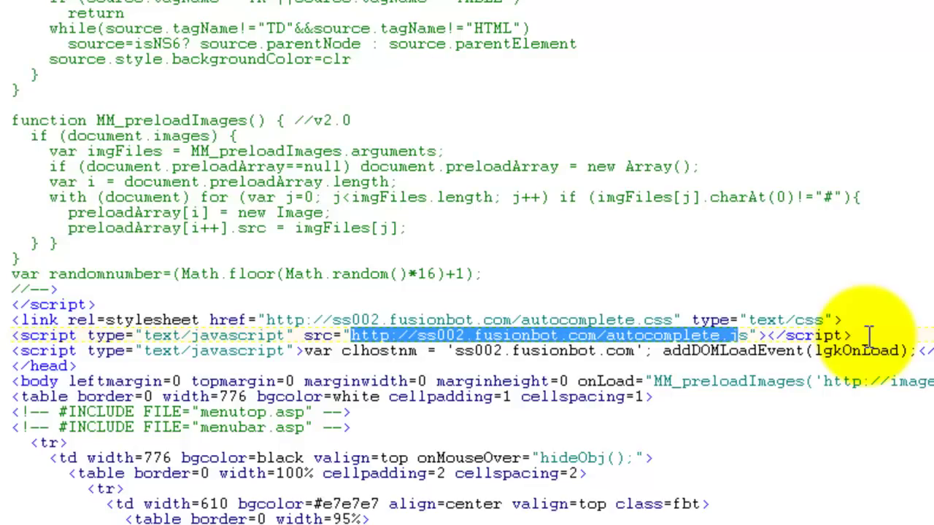
pyautogui.press('Down')
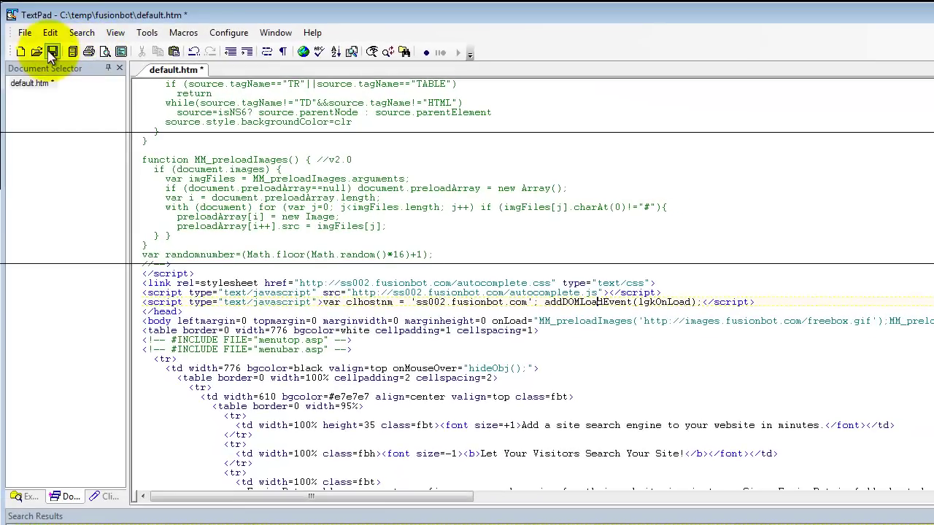
# Step: Save default.htm, switch to FireFTP in Firefox and upload it from C:\temp\fusionbot to /fusionbot, overwriting the existing file
pyautogui.click(52, 52)
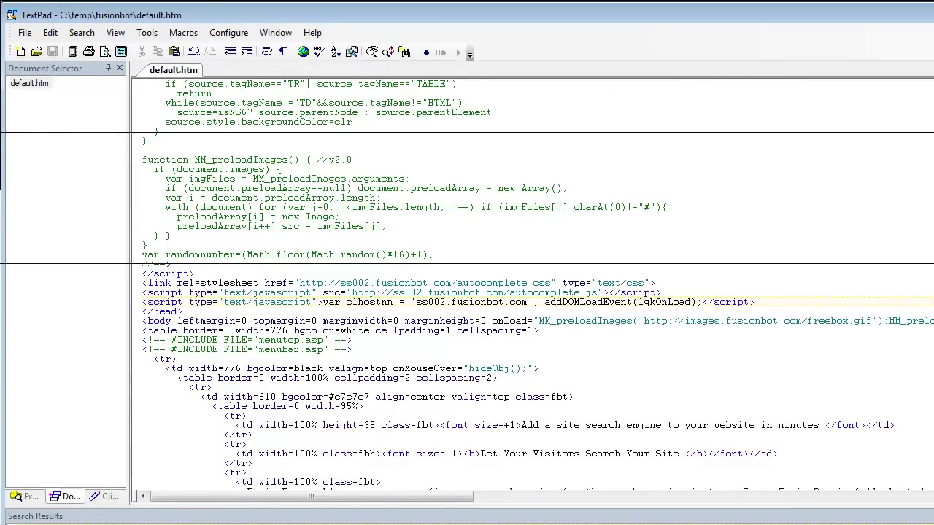
pyautogui.hotkey('alt', 'Tab')
pyautogui.click(474, 106)
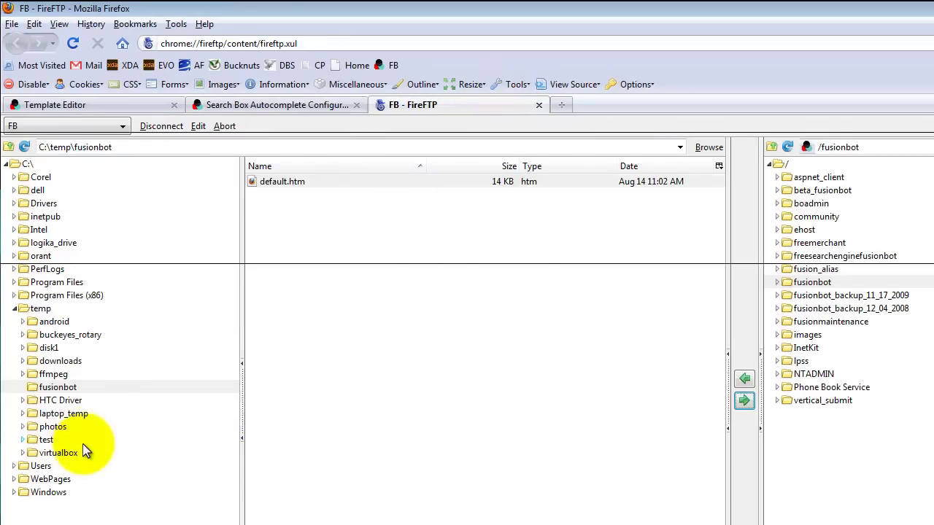
pyautogui.click(74, 385)
pyautogui.click(301, 180)
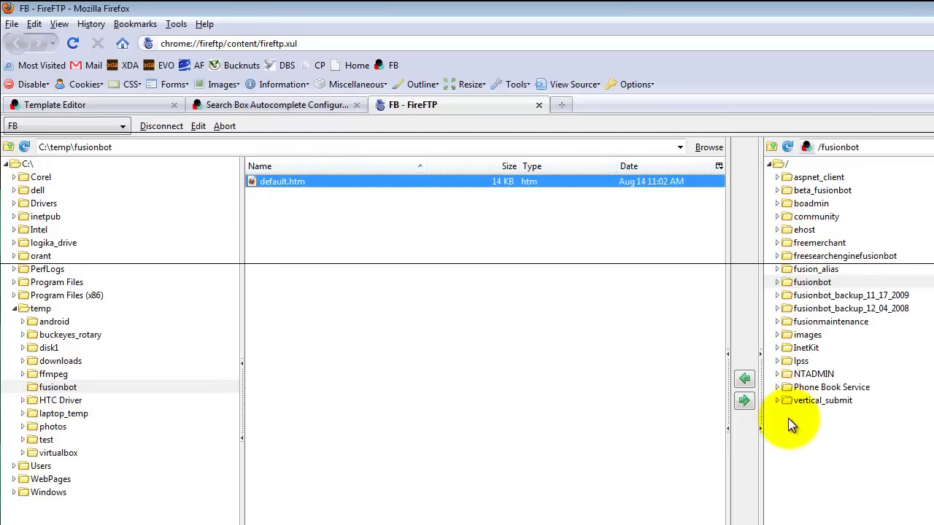
pyautogui.click(745, 400)
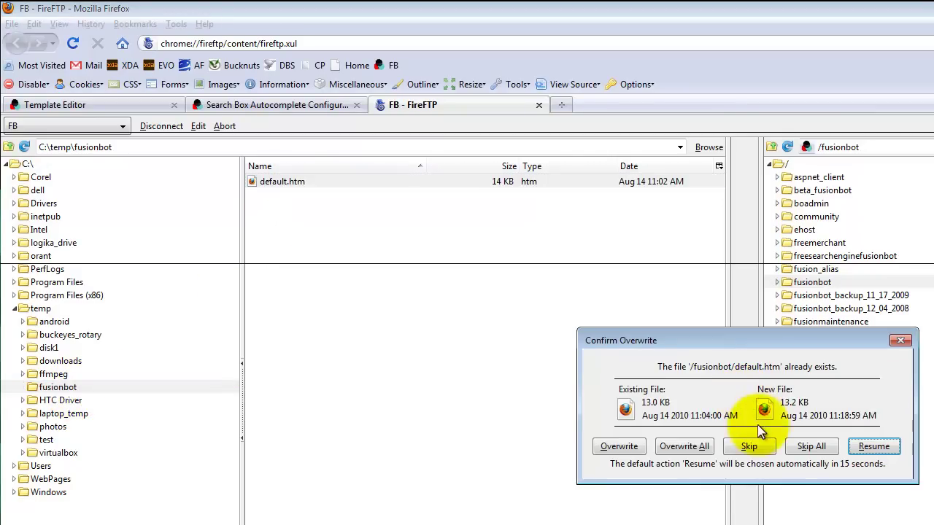
pyautogui.click(619, 447)
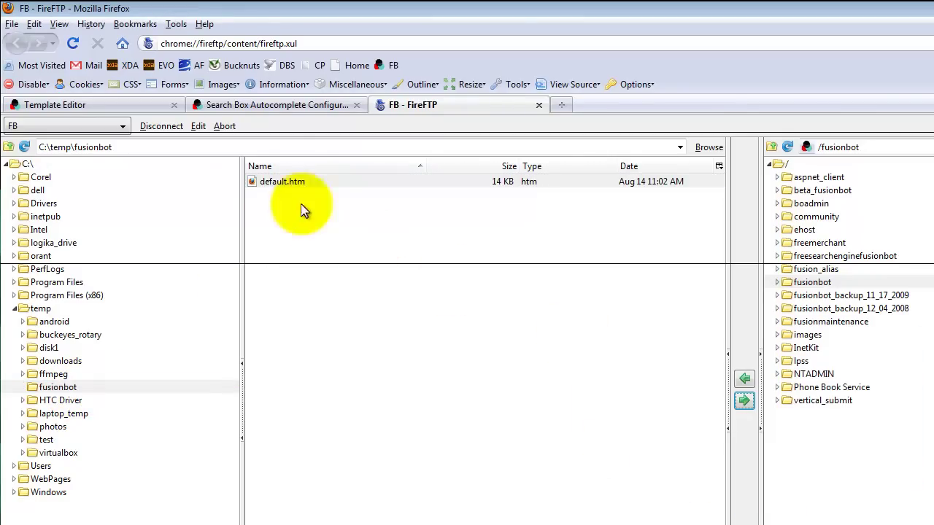
# Step: Log out of the FusionBot account and enter "site search" in the home page's search box to test autocomplete
pyautogui.click(250, 105)
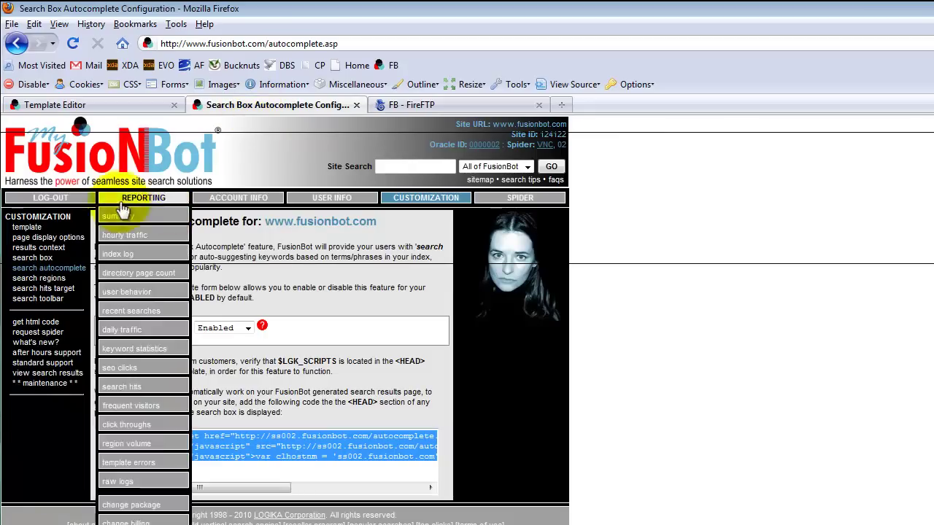
pyautogui.click(46, 205)
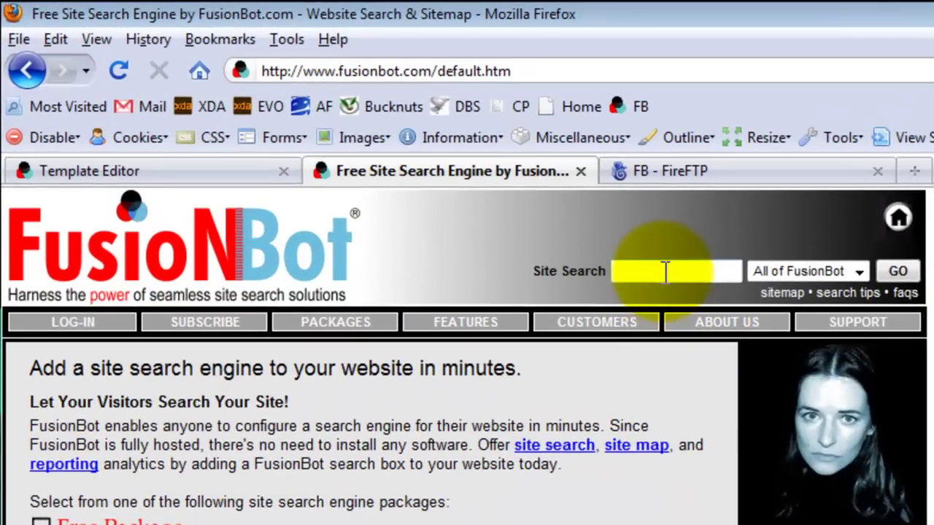
pyautogui.click(666, 271)
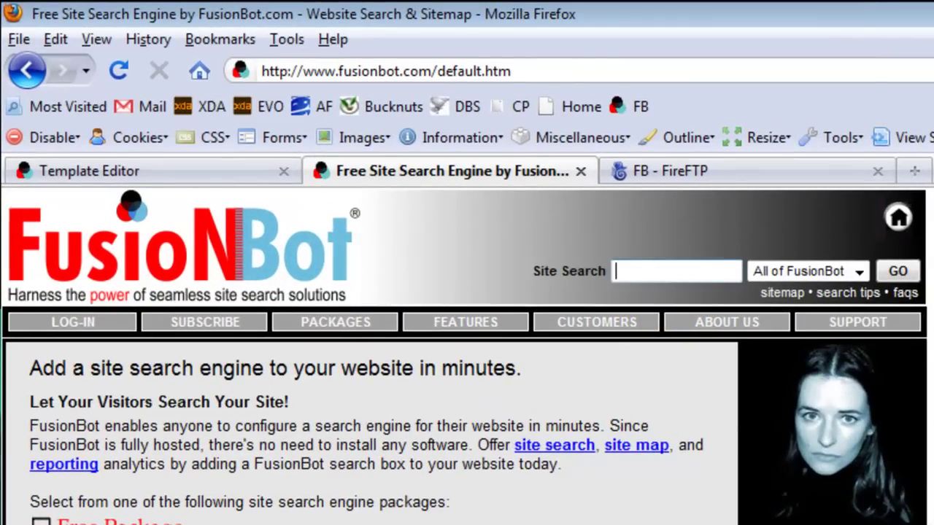
pyautogui.write('site search')
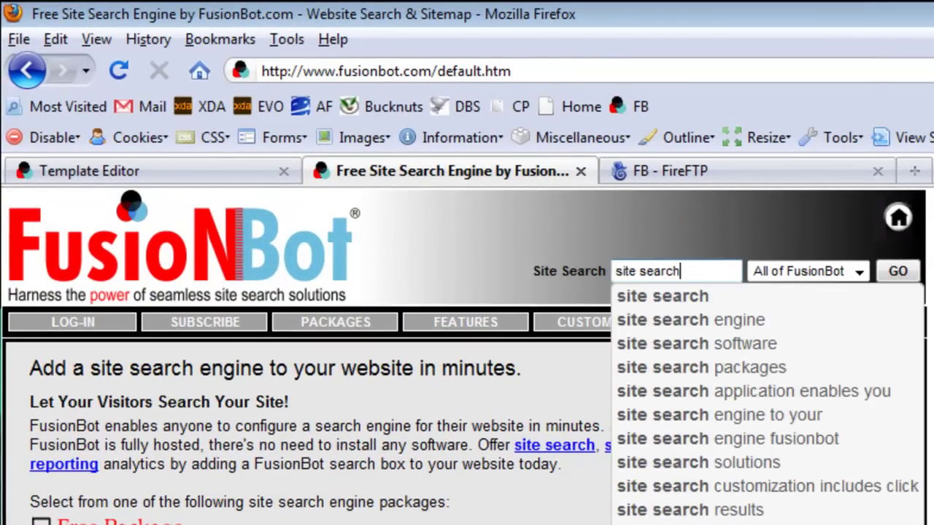
# Step: Replace the query with "search auto" and search using the suggestion "search results auto redirect feature"
pyautogui.press('BackSpace')
pyautogui.press('BackSpace')
pyautogui.press('BackSpace')
pyautogui.press('BackSpace')
pyautogui.press('BackSpace')
pyautogui.press('BackSpace')
pyautogui.press('BackSpace')
pyautogui.press('BackSpace')
pyautogui.press('BackSpace')
pyautogui.press('BackSpace')
pyautogui.write('se')
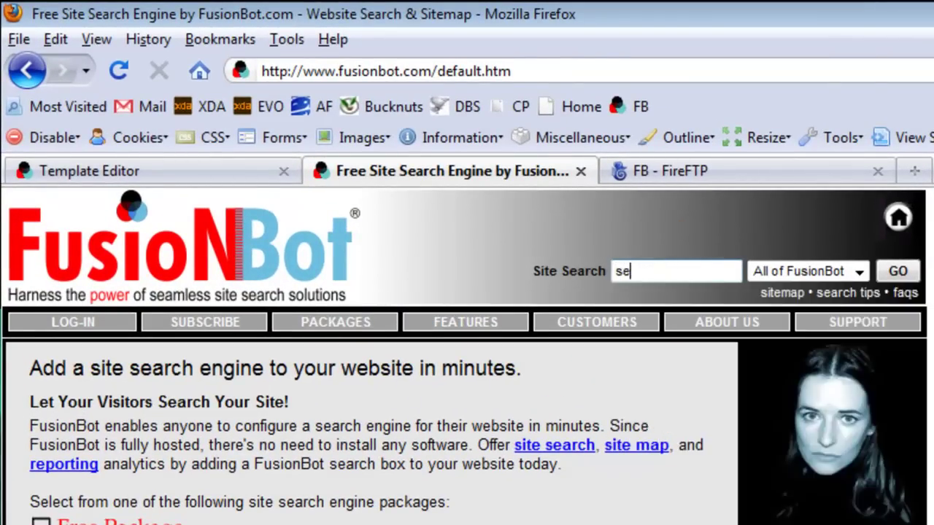
pyautogui.write('arch auto')
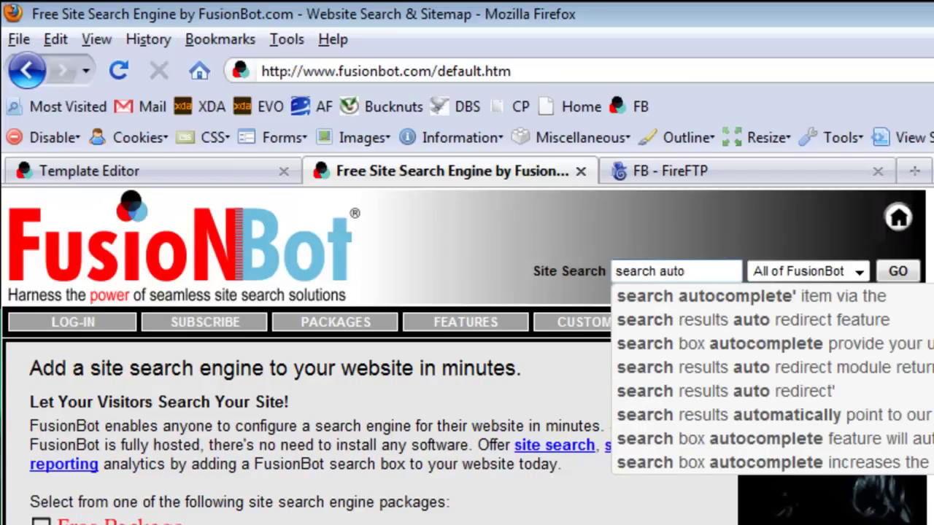
pyautogui.press('Down')
pyautogui.press('Down')
pyautogui.press('Return')
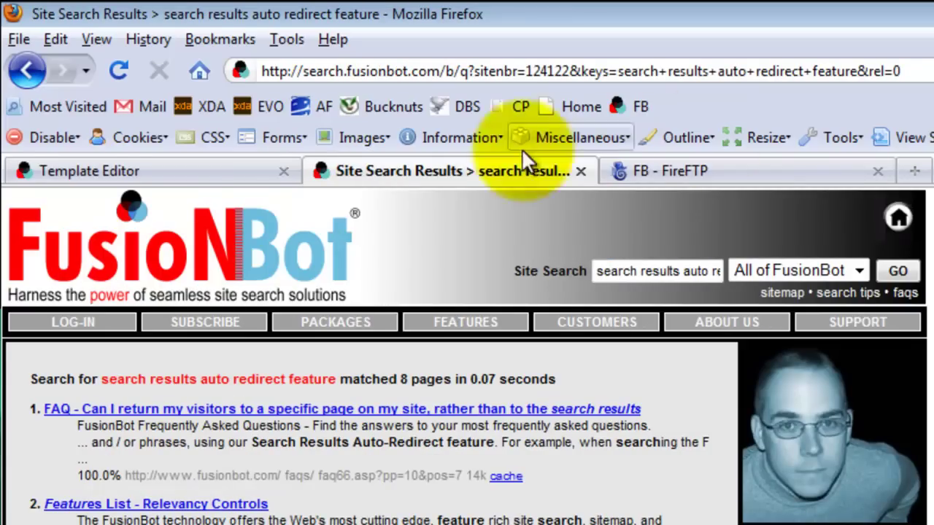
# Step: From the home page, enter "recrawl", search using the suggestion "recrawl of your site", and return to the home page
pyautogui.click(244, 292)
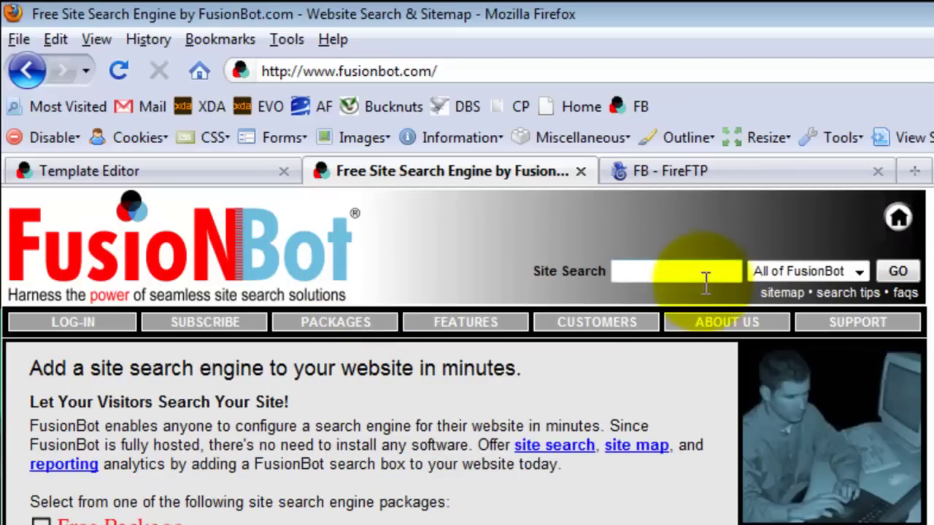
pyautogui.click(705, 274)
pyautogui.write('si')
pyautogui.press('BackSpace')
pyautogui.press('BackSpace')
pyautogui.write('recrawl')
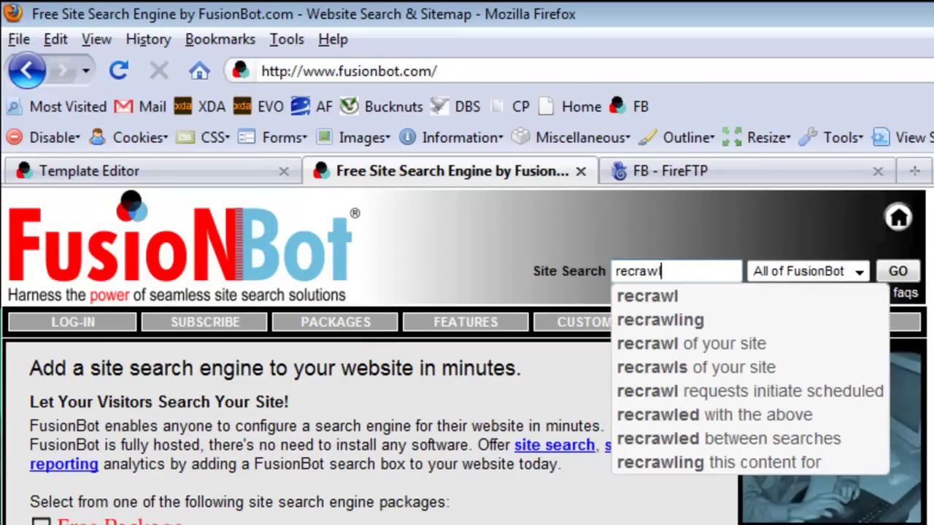
pyautogui.press('Down')
pyautogui.press('Down')
pyautogui.press('Down')
pyautogui.press('Return')
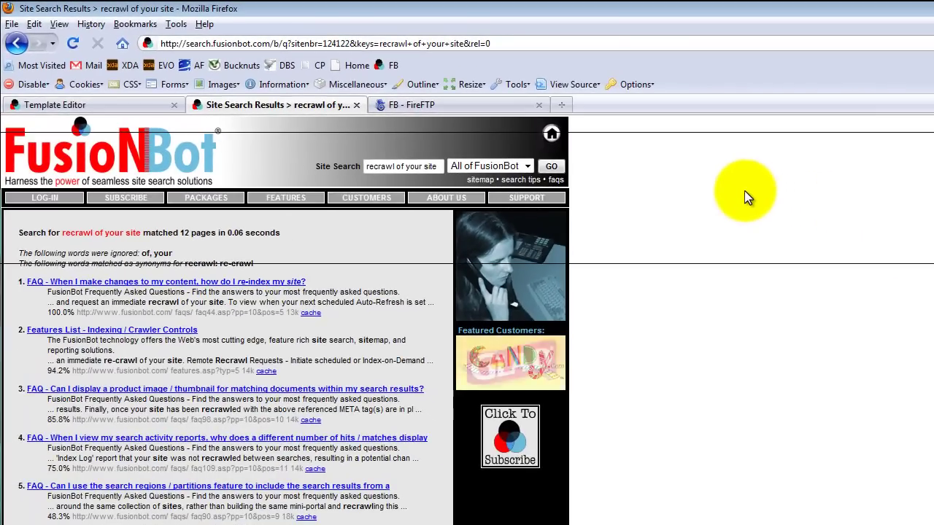
pyautogui.click(182, 154)
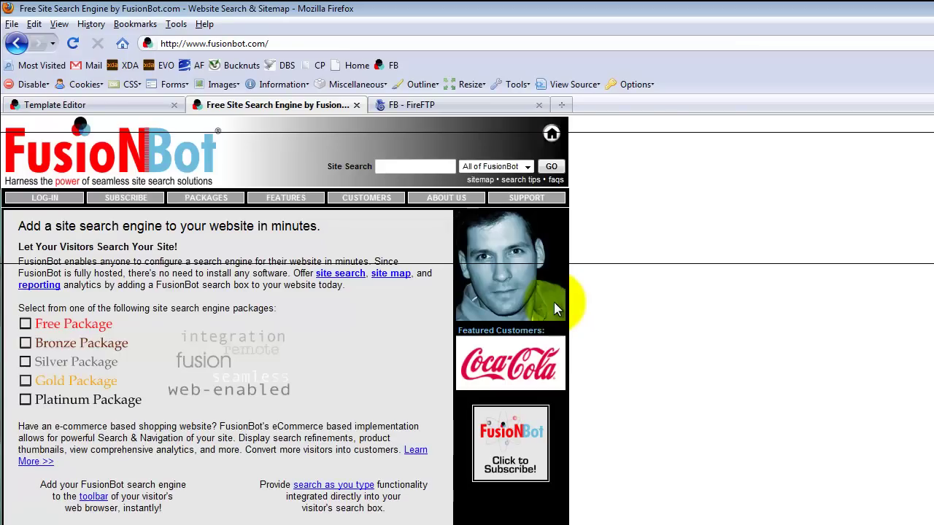